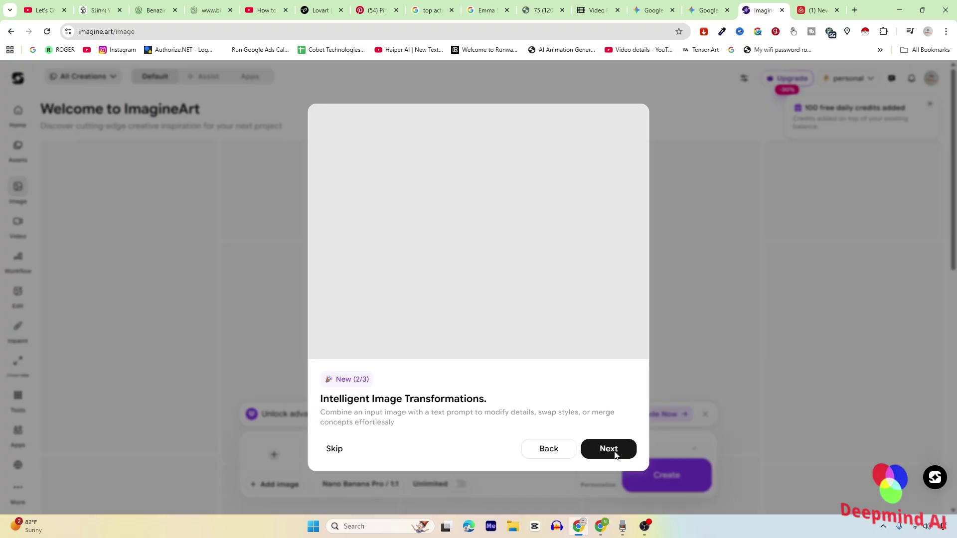
Enter the prompt for a realistic, younger female portrait with a distinct new identity and changed dress, and attach the woman's photo as reference image
left_click(616, 451)
left_click(616, 452)
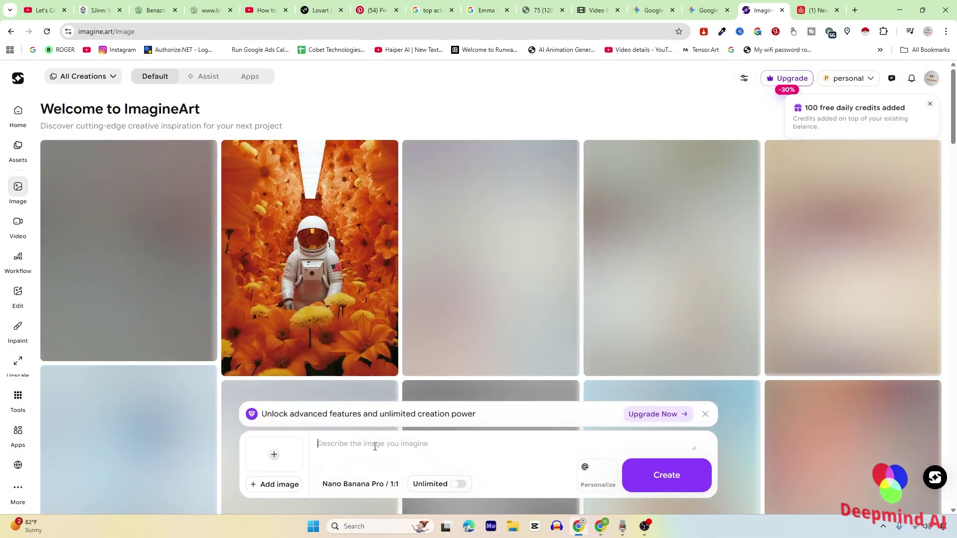
right_click(375, 441)
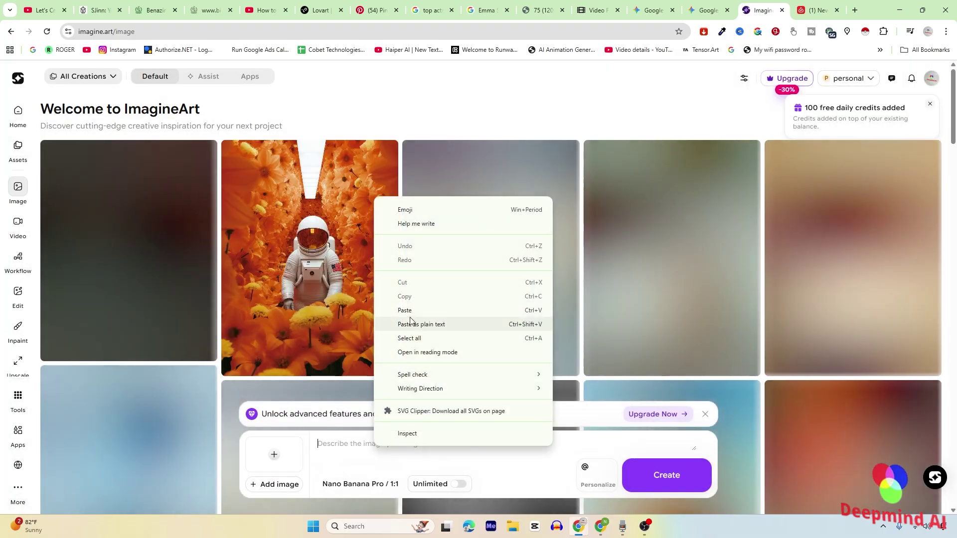
left_click(416, 313)
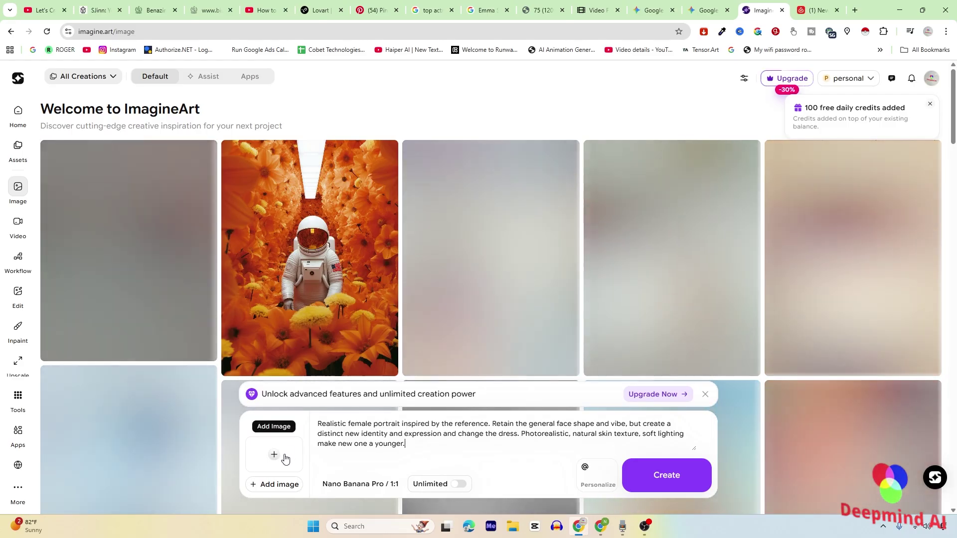
left_click(286, 458)
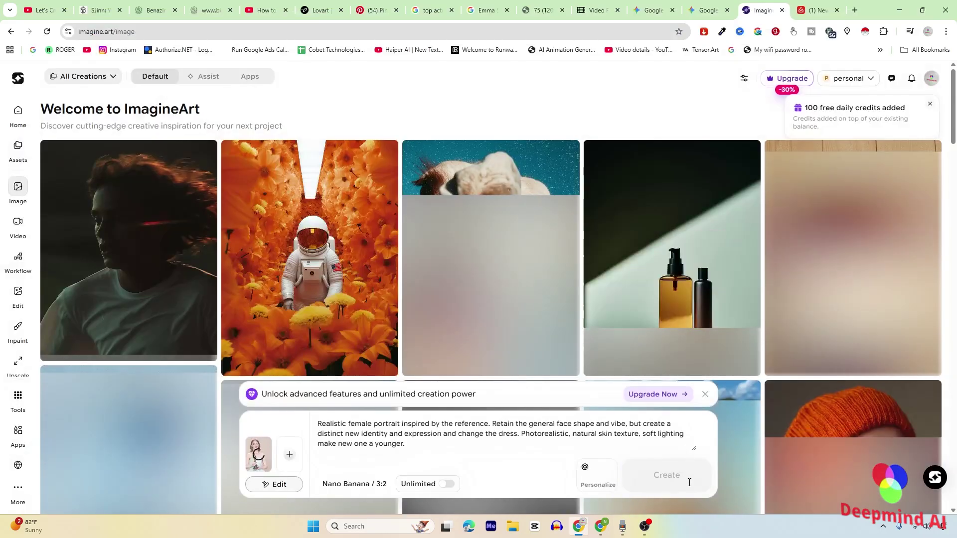
Set the image size to Portrait 3:4 with 2 variations and generate the images
left_click(377, 486)
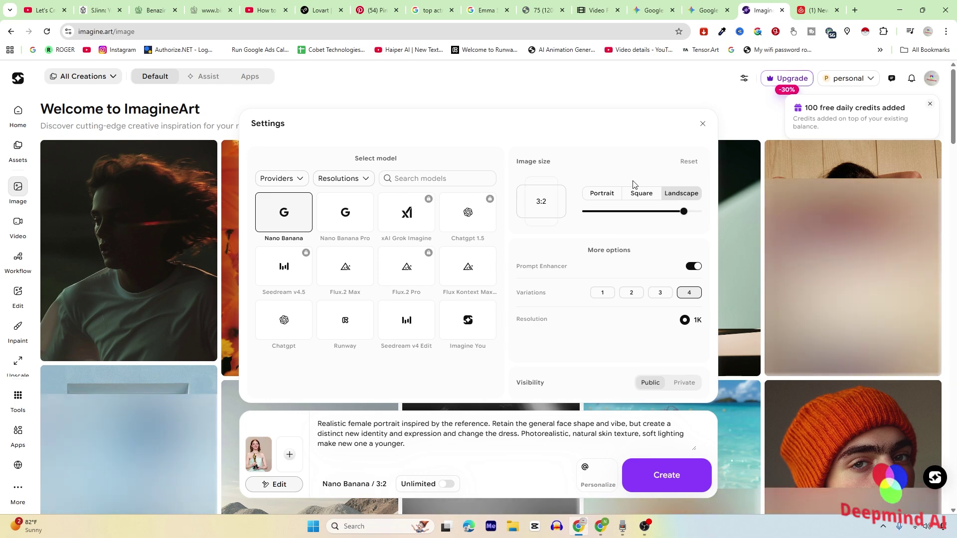
left_click(606, 195)
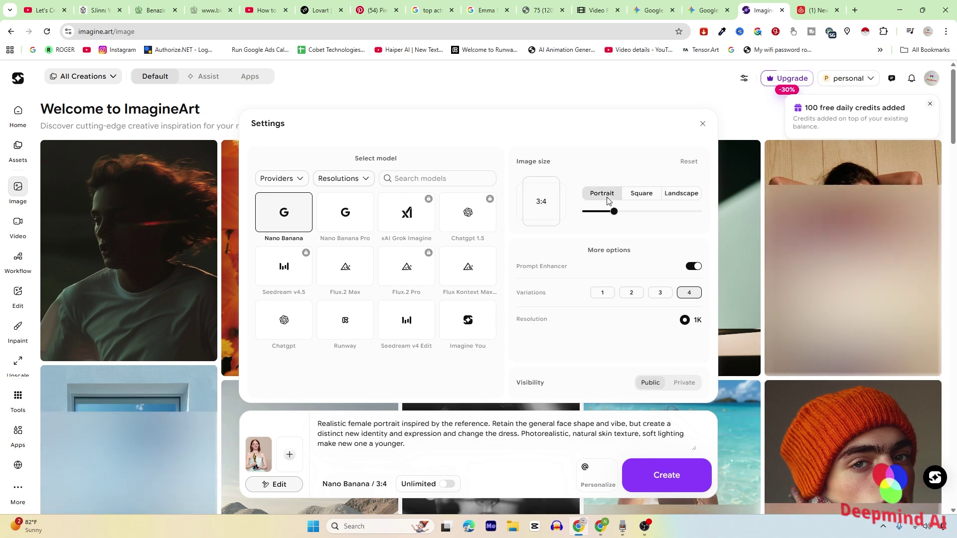
left_click(607, 196)
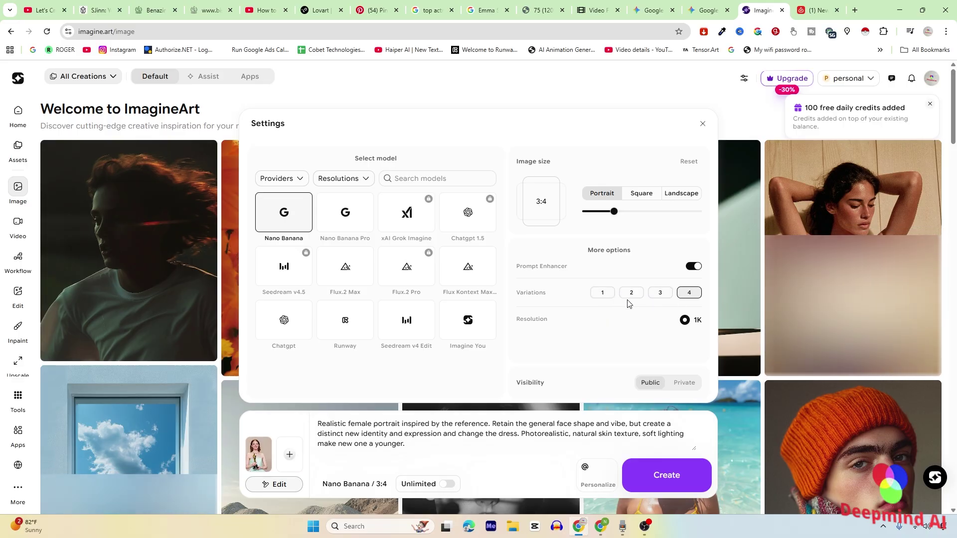
left_click(629, 293)
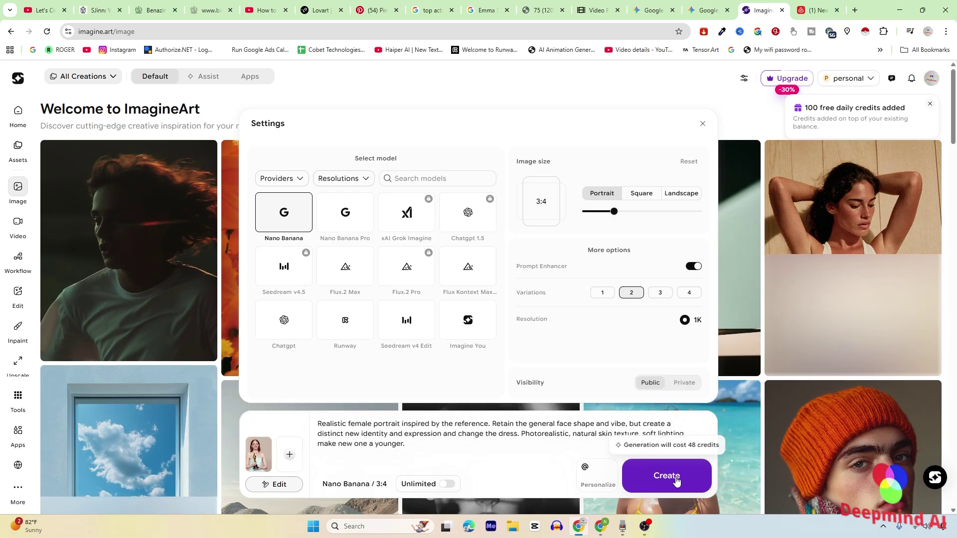
left_click(676, 479)
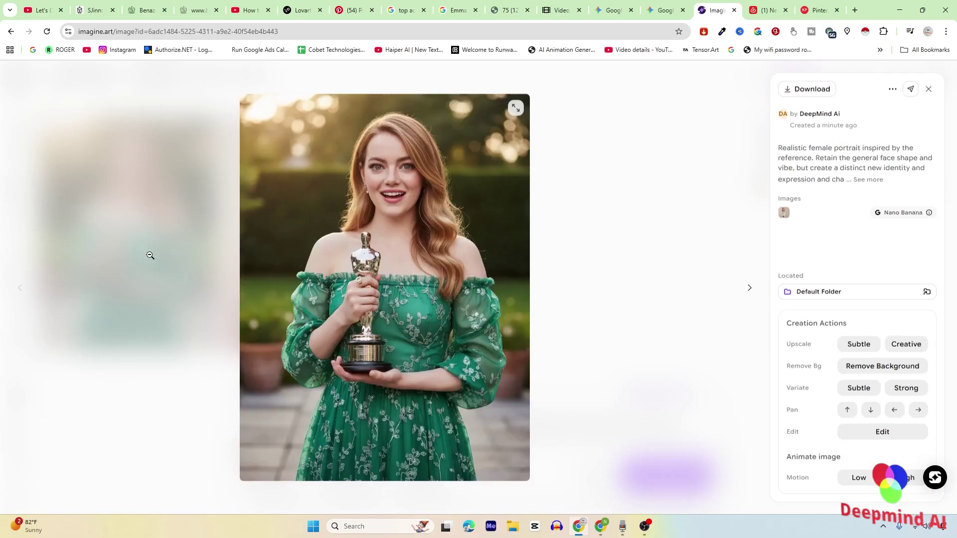
Compare the two generated portraits, the green dress and the red dress version
left_click(149, 259)
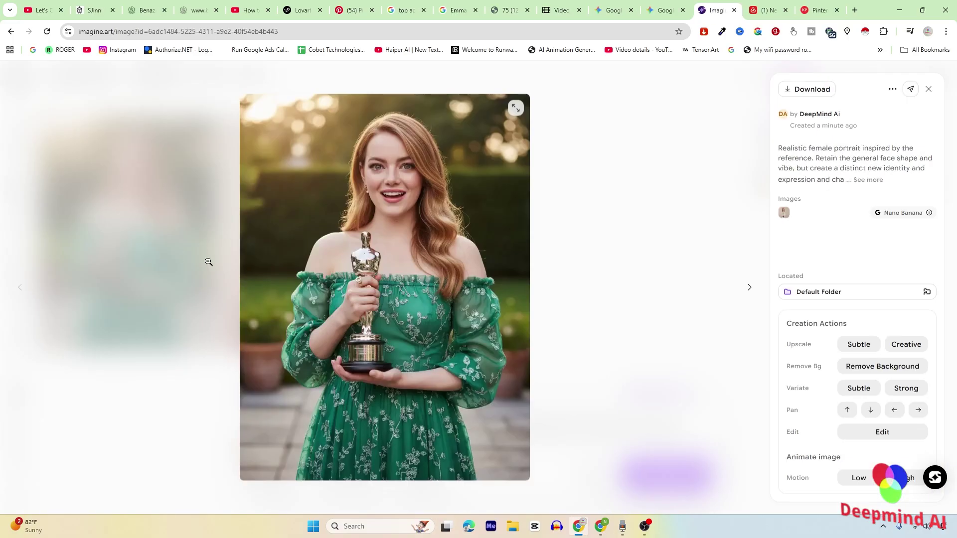
left_click(750, 288)
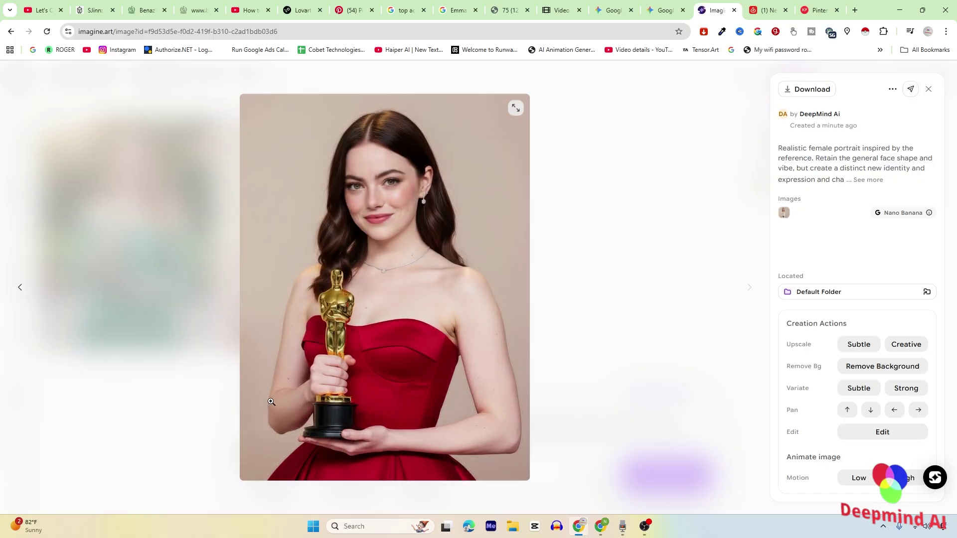
left_click(20, 289)
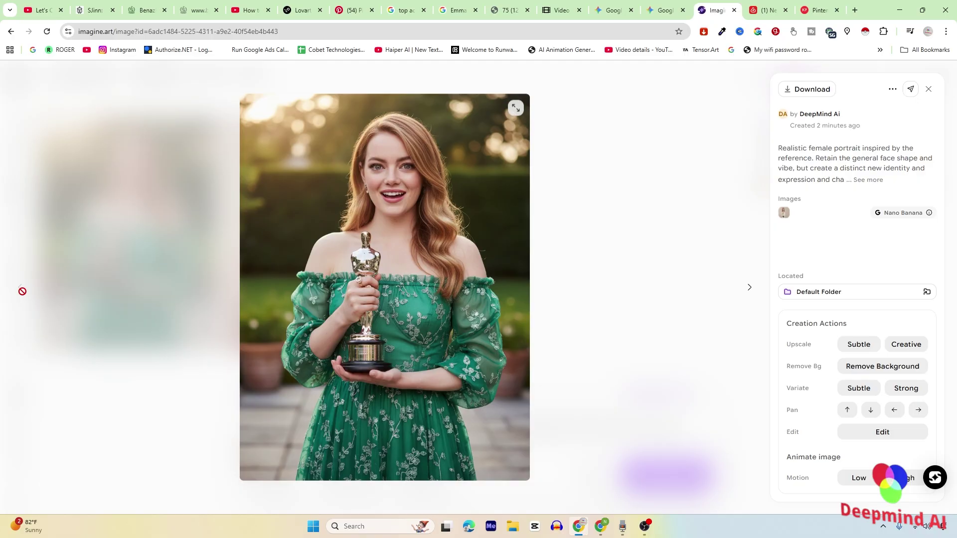
Switch to Pinterest, open the last visited influencer video pin and copy its share link
left_click(355, 11)
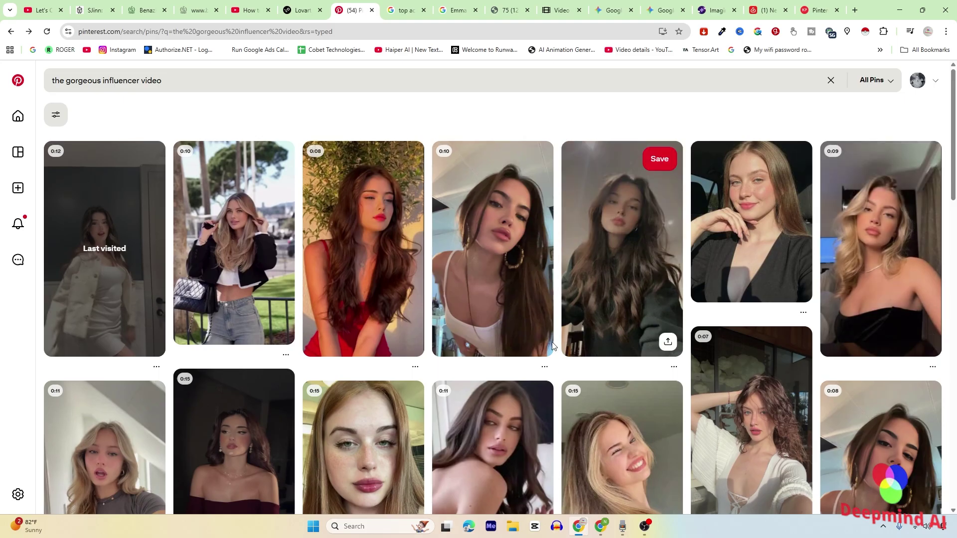
left_click(97, 209)
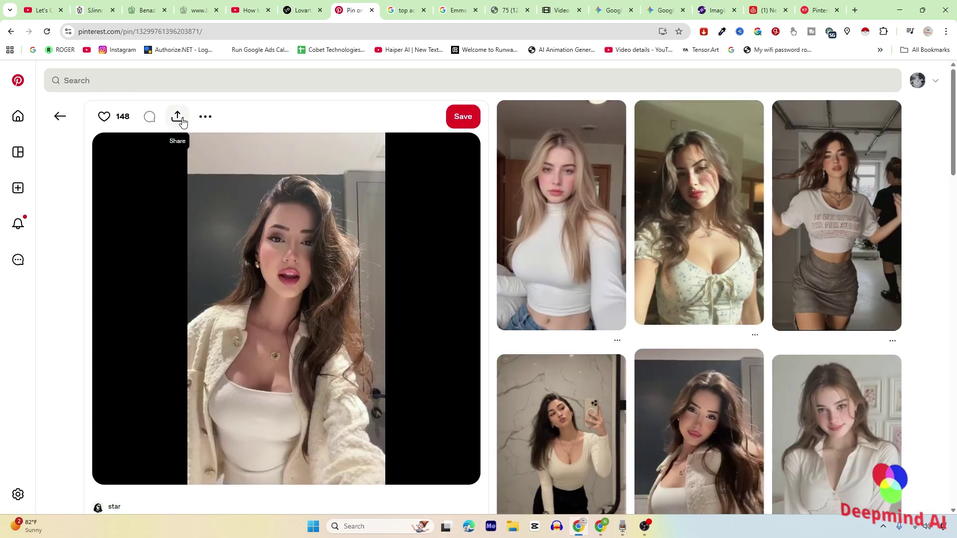
left_click(177, 117)
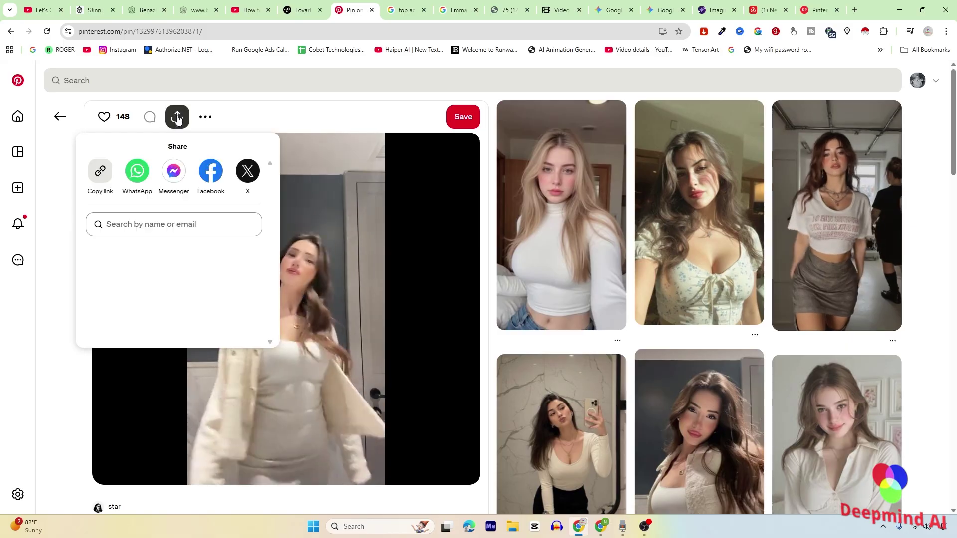
left_click(101, 180)
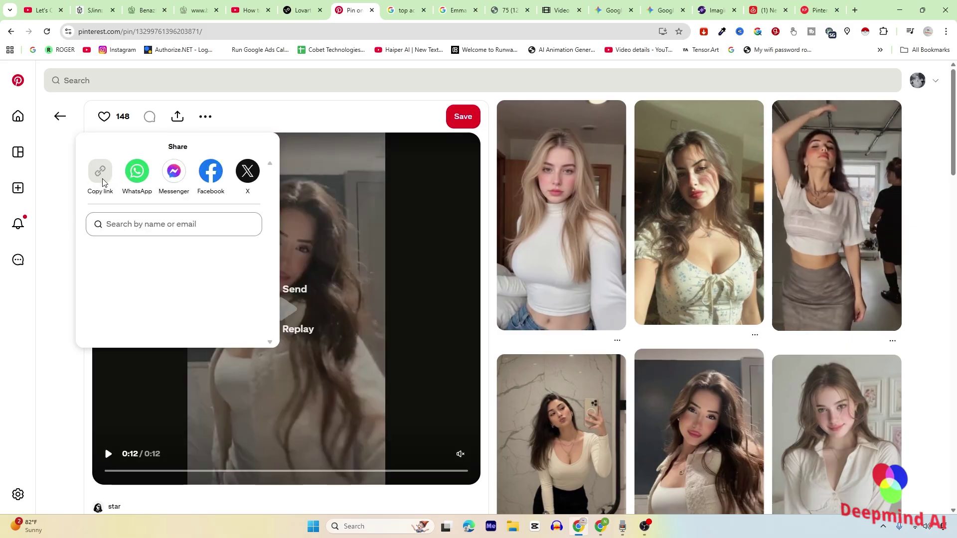
Switch to KlickPin, look up the copied pin link and download the video
left_click(818, 10)
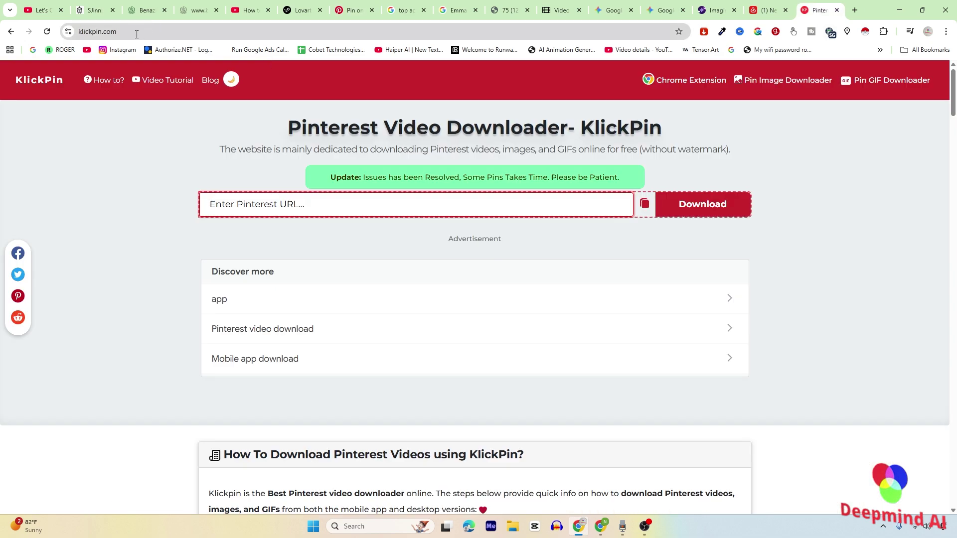
right_click(285, 212)
left_click(323, 326)
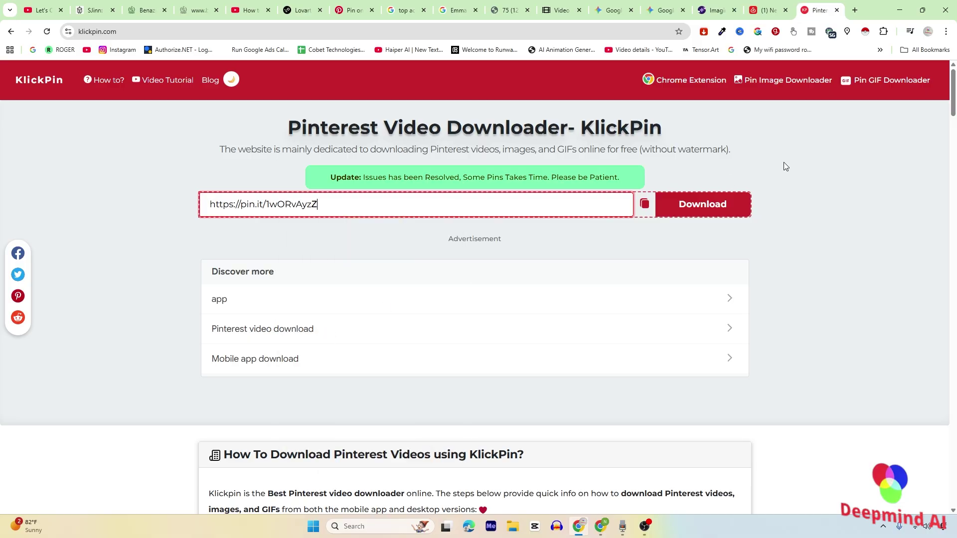
left_click(721, 209)
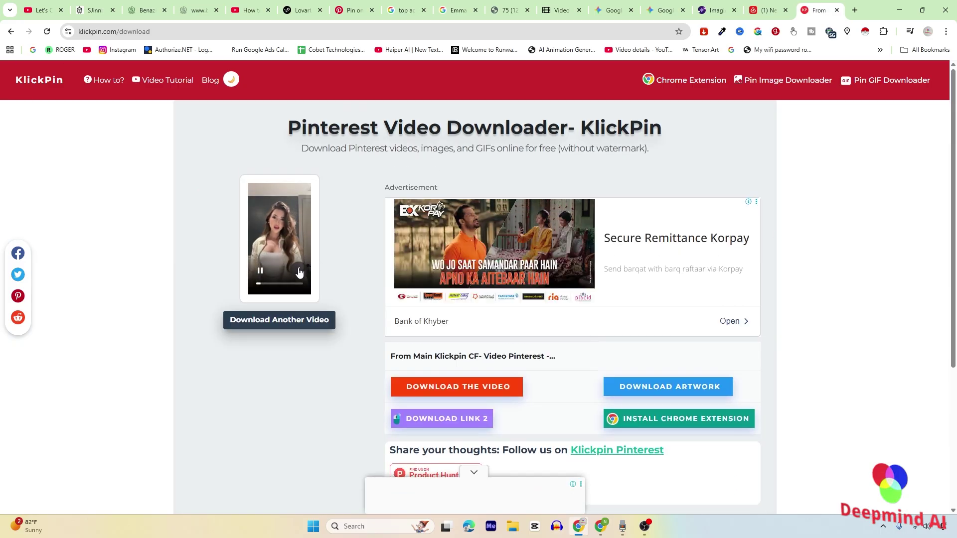
left_click(299, 271)
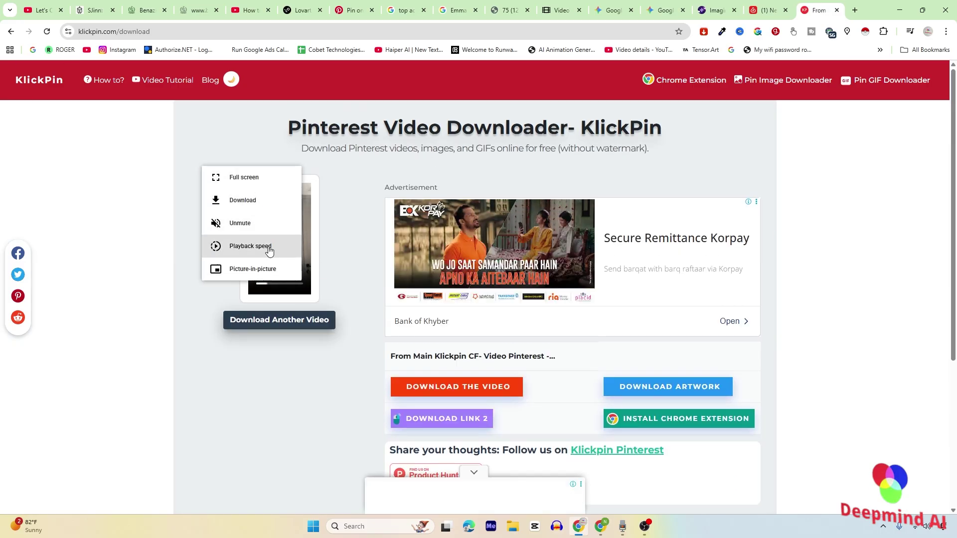
left_click(243, 199)
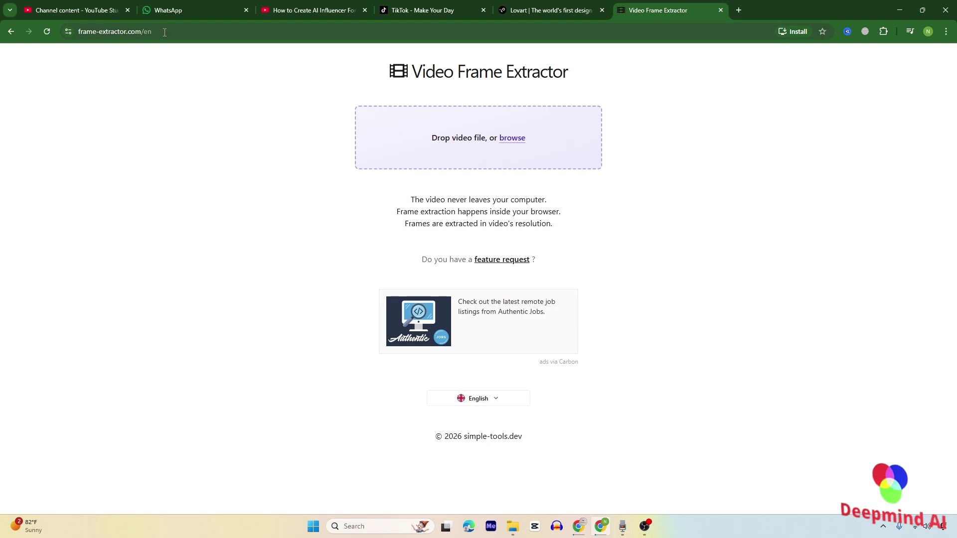
Load the downloaded video into Video Frame Extractor and extract 1 frame from its start
left_click(512, 140)
double_click(418, 320)
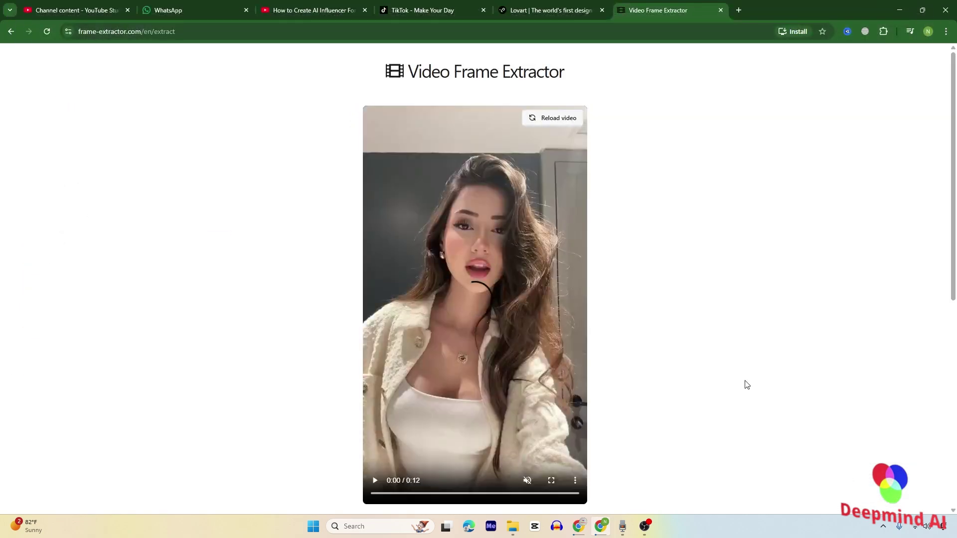
scroll(697, 299, "down", 4)
scroll(674, 256, "down", 3)
left_click(338, 215)
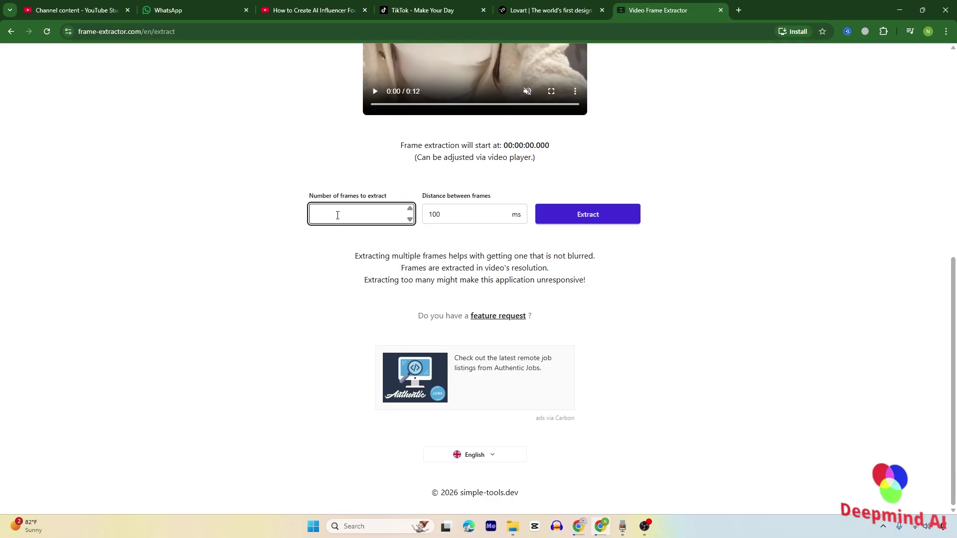
type("1")
scroll(718, 209, "up", 5)
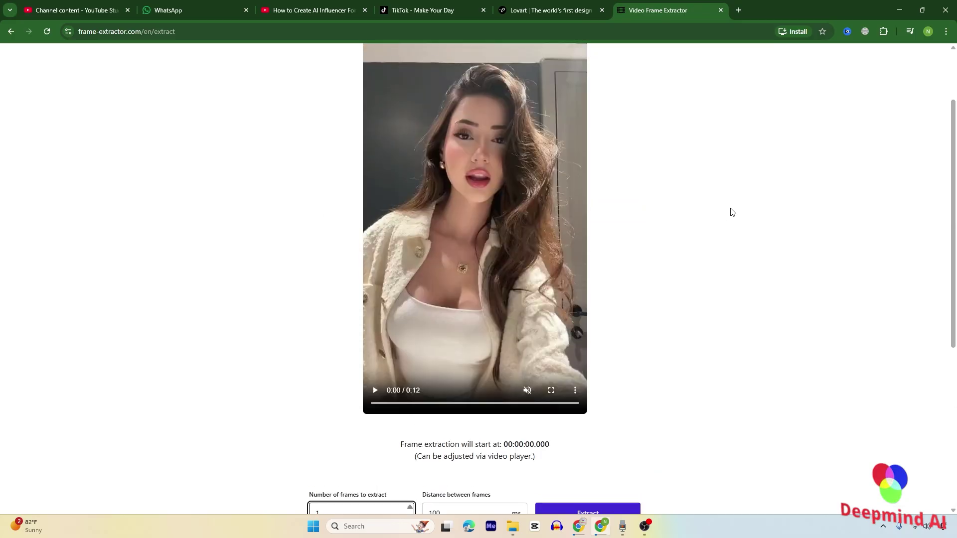
scroll(729, 212, "down", 4)
left_click(598, 267)
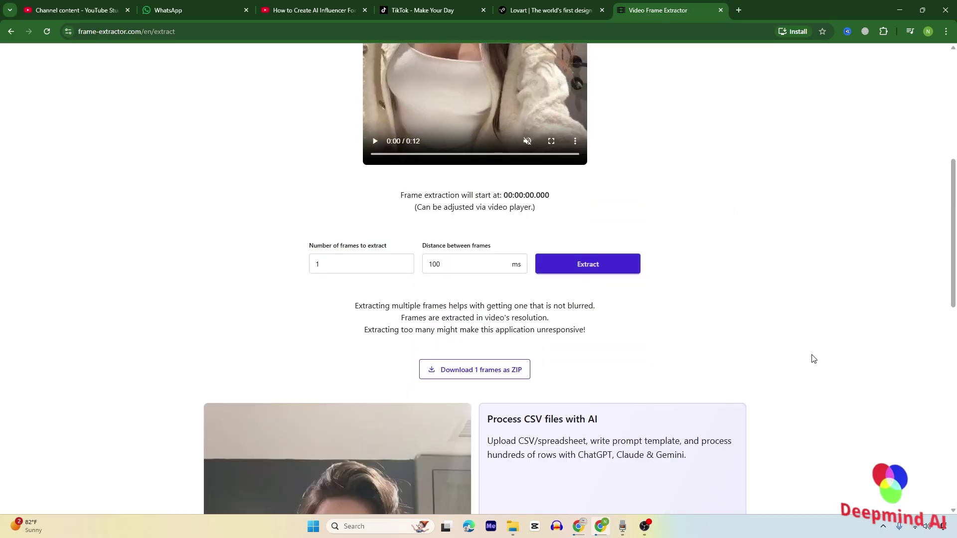
Download the extracted frame as an image
scroll(593, 389, "down", 7)
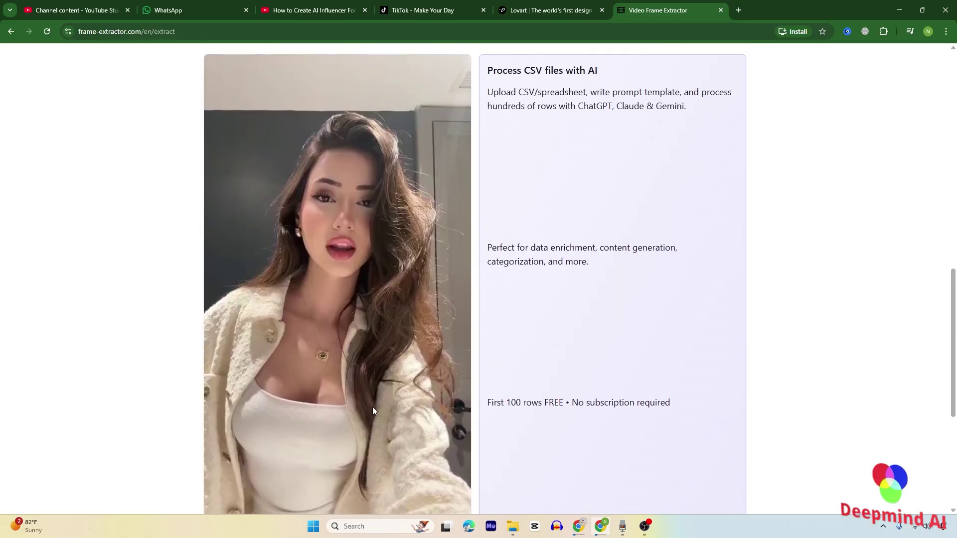
scroll(374, 299, "down", 5)
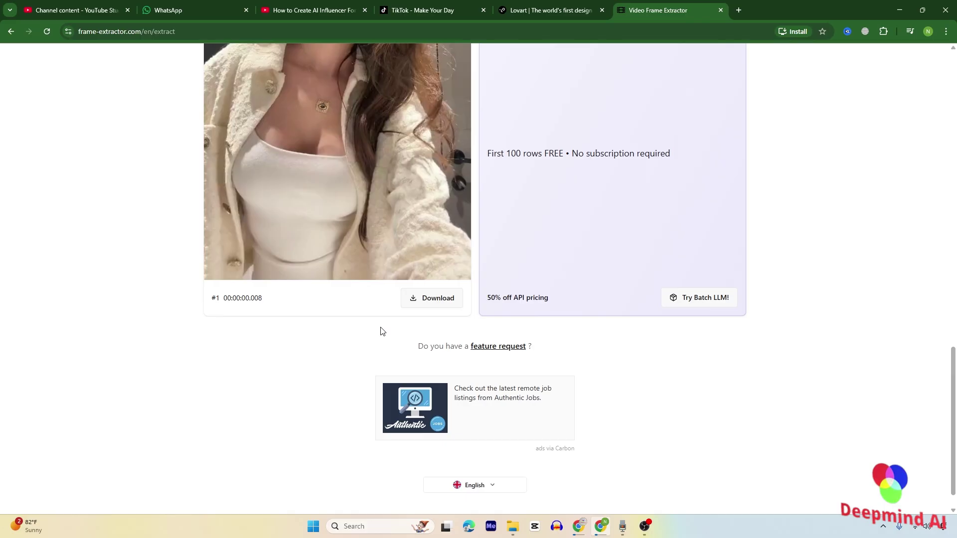
left_click(434, 299)
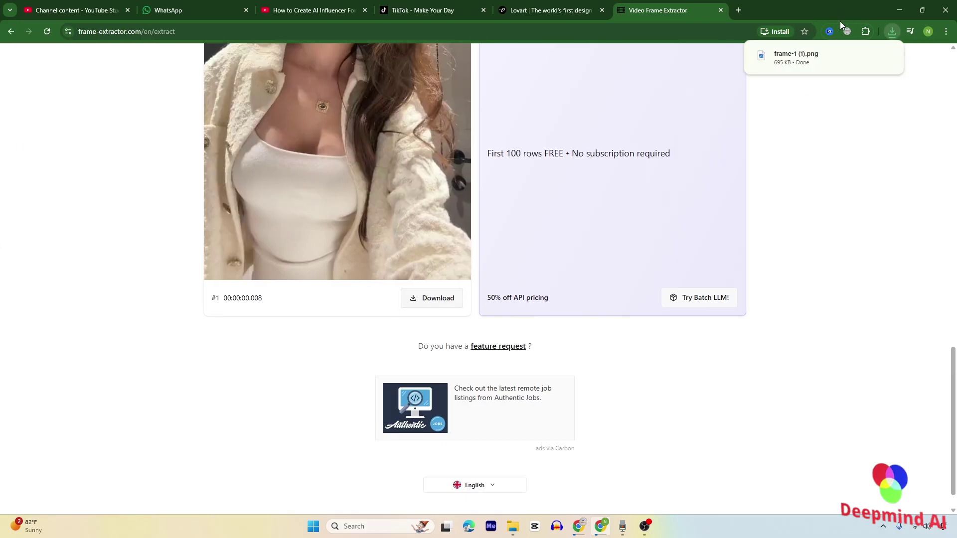
Switch to Lovart, add an image generator to the canvas and upload the extracted video frame as the first reference image
left_click(549, 10)
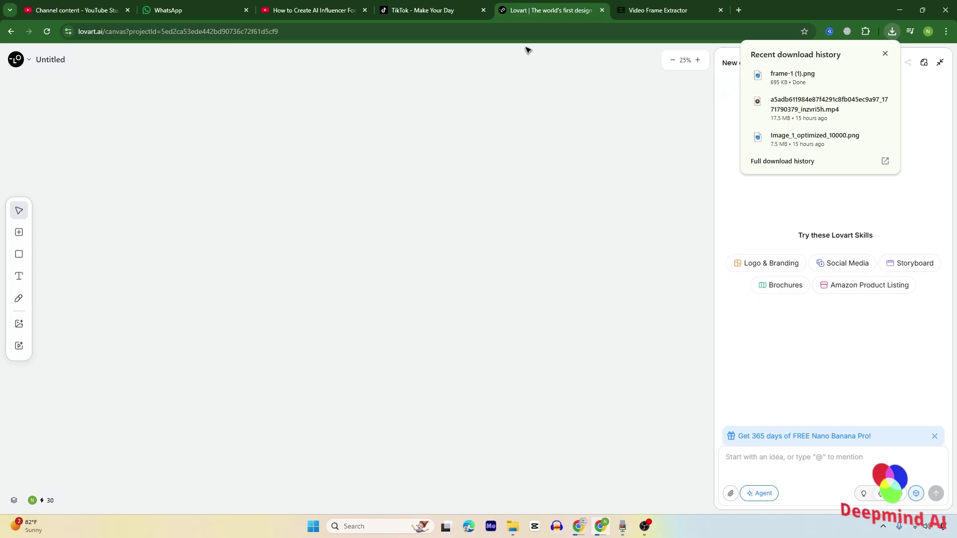
left_click(21, 328)
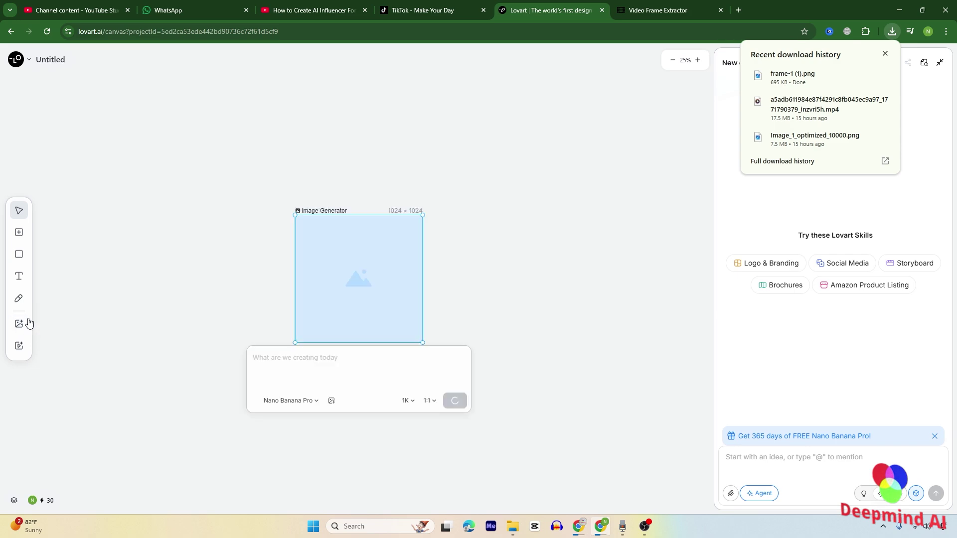
left_click(332, 402)
left_click(367, 369)
key("Return")
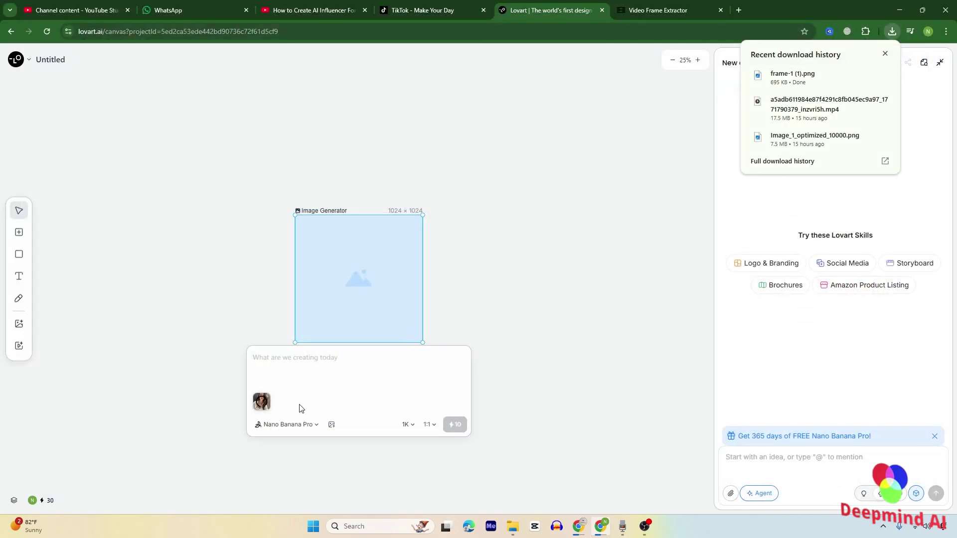
Upload the character's portrait from the Downloads folder as the second reference image
left_click(332, 424)
left_click(364, 384)
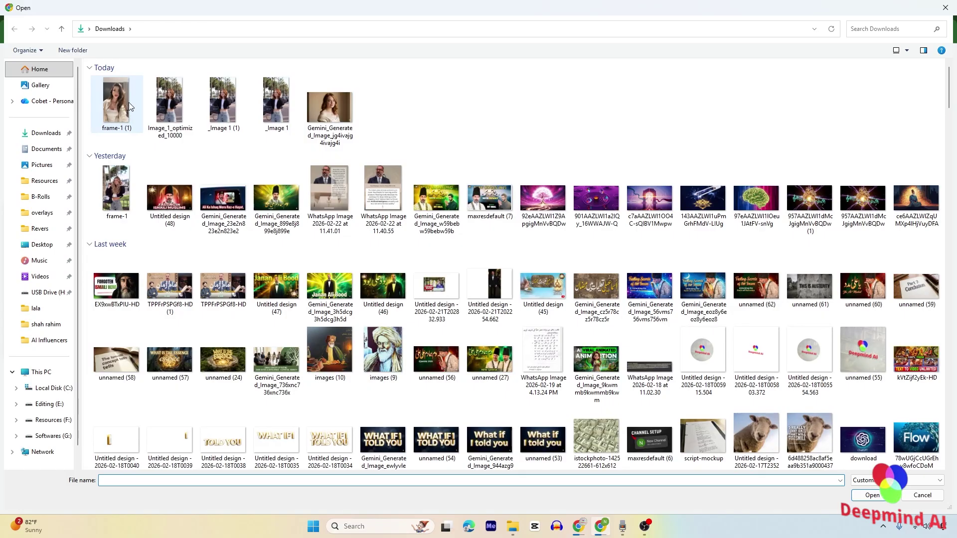
double_click(191, 132)
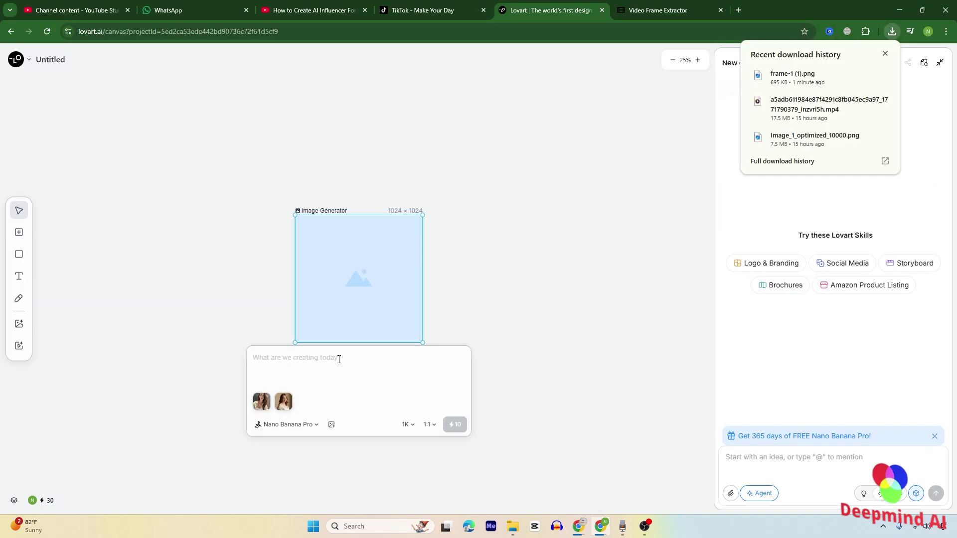
Generate a 4K, 9:16 image with Nano Banana Pro from the two reference images using the prompt "image2 dessing and posing like image 1"
type("image2 dessing and posing like image 1")
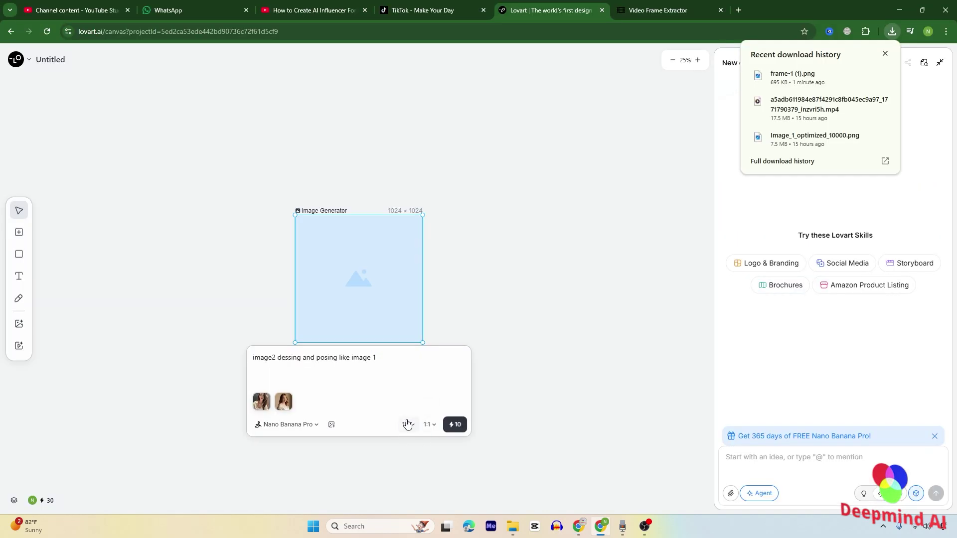
left_click(412, 428)
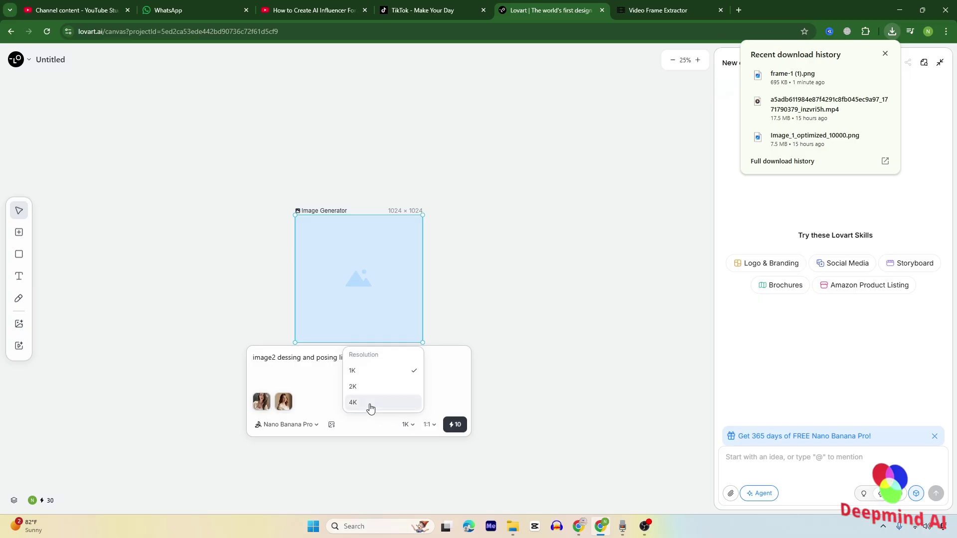
left_click(370, 408)
left_click(431, 427)
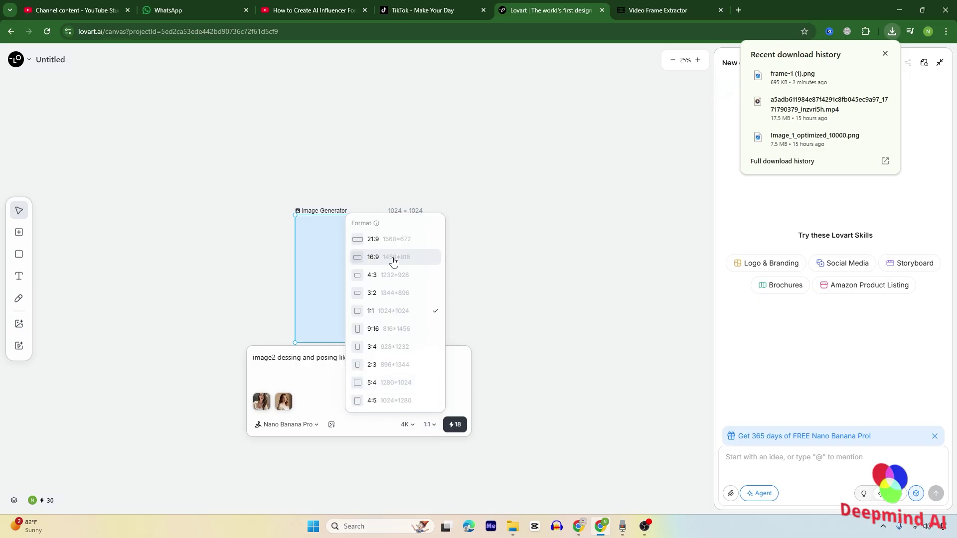
left_click(387, 329)
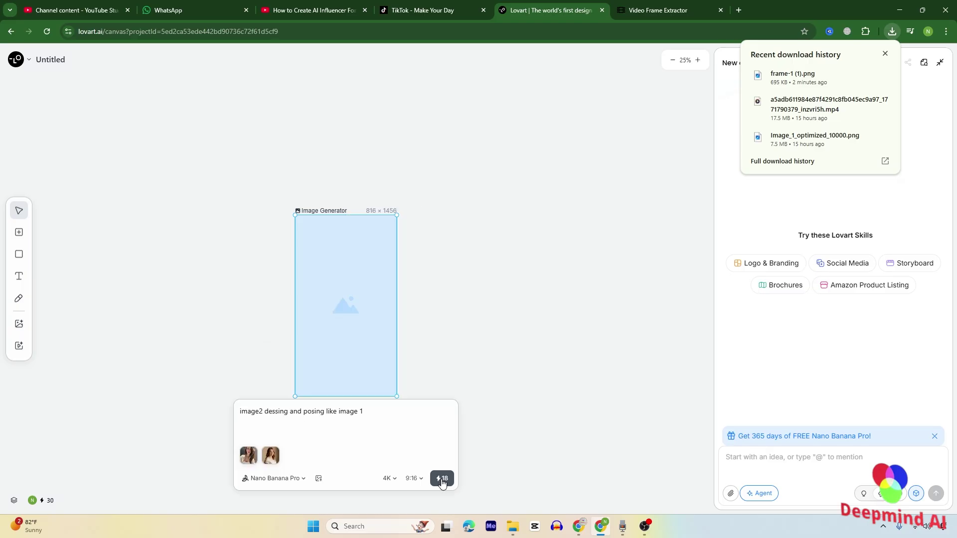
left_click(442, 480)
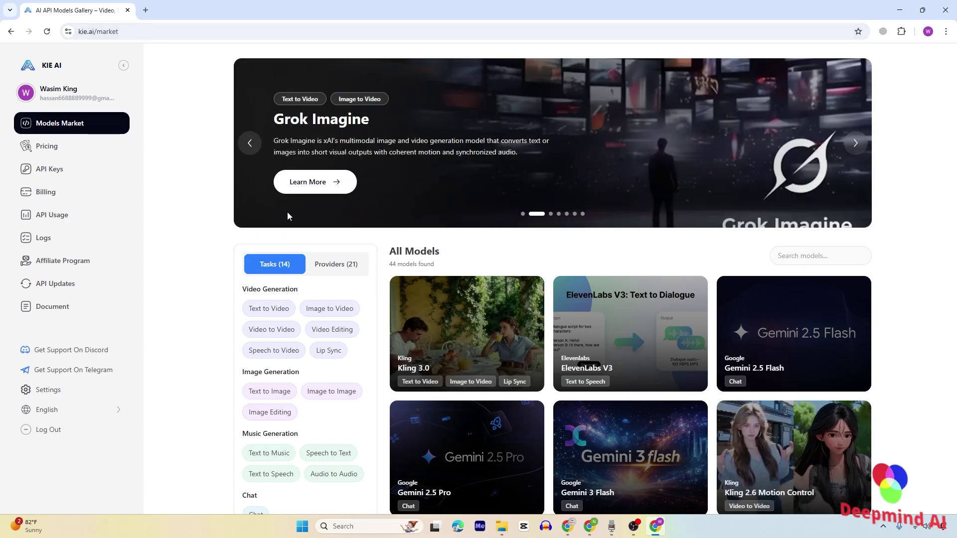
Switch to KIE AI and open the Kling 2.6 Motion Control model from the models market
scroll(449, 241, "down", 3)
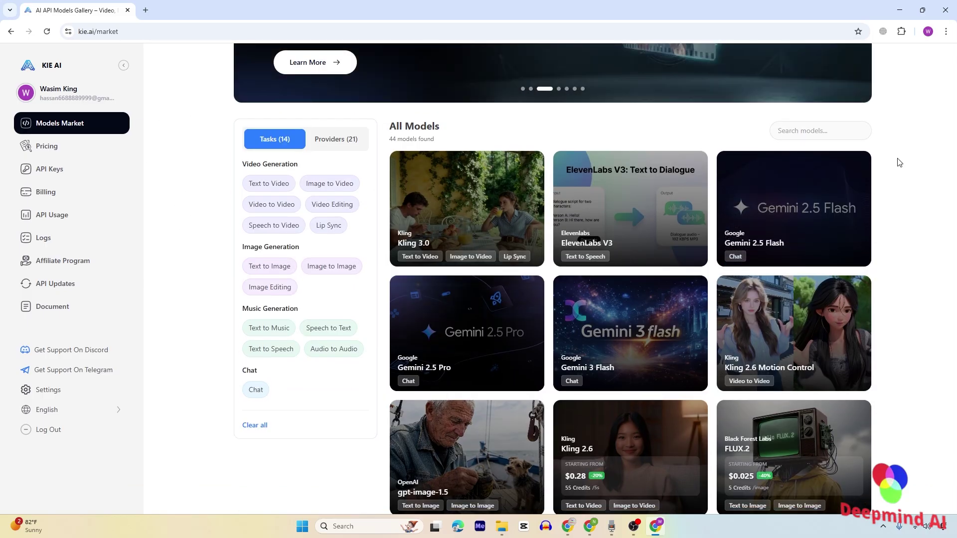
scroll(900, 162, "down", 4)
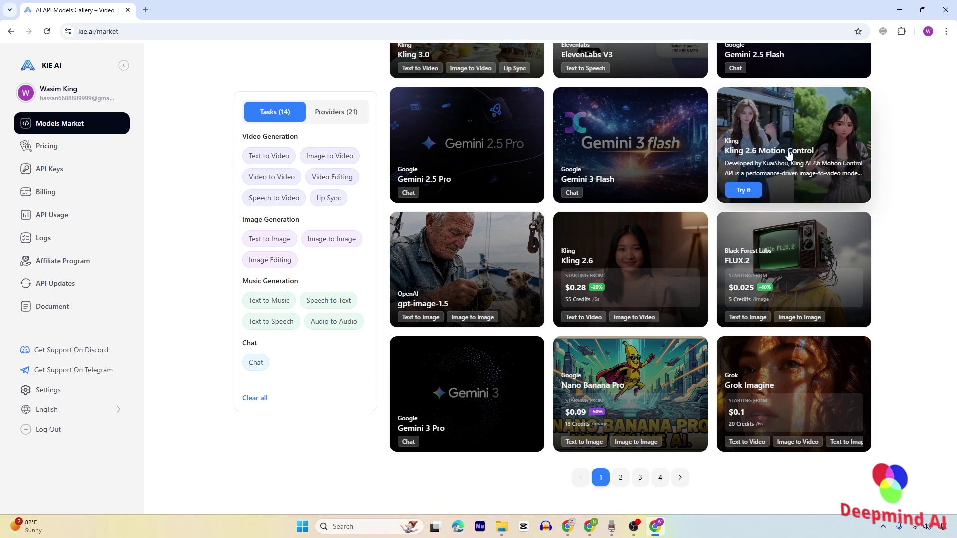
left_click(743, 190)
Clear the sample prompt about the cartoon character and remove the sample reference image from the playground form
scroll(385, 268, "down", 3)
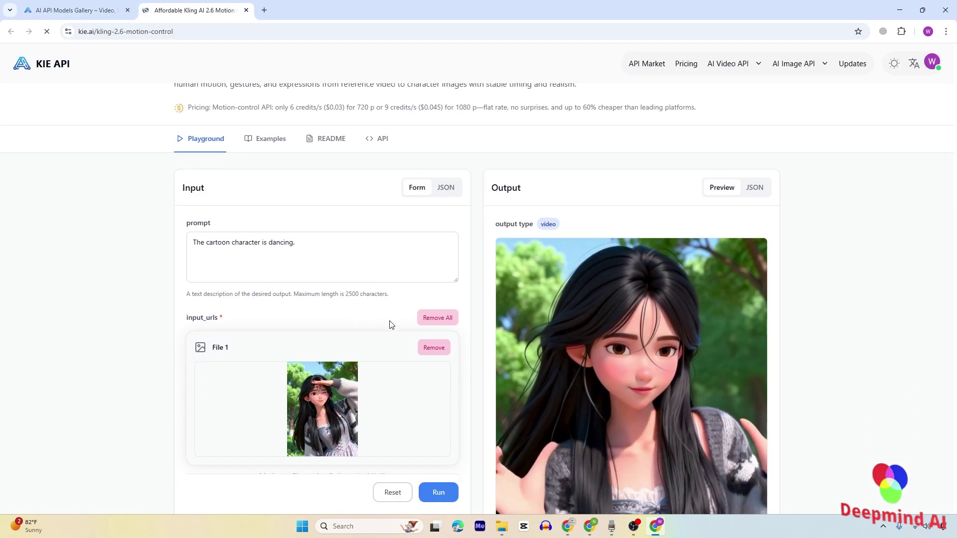
scroll(306, 233, "down", 2)
triple_click(256, 150)
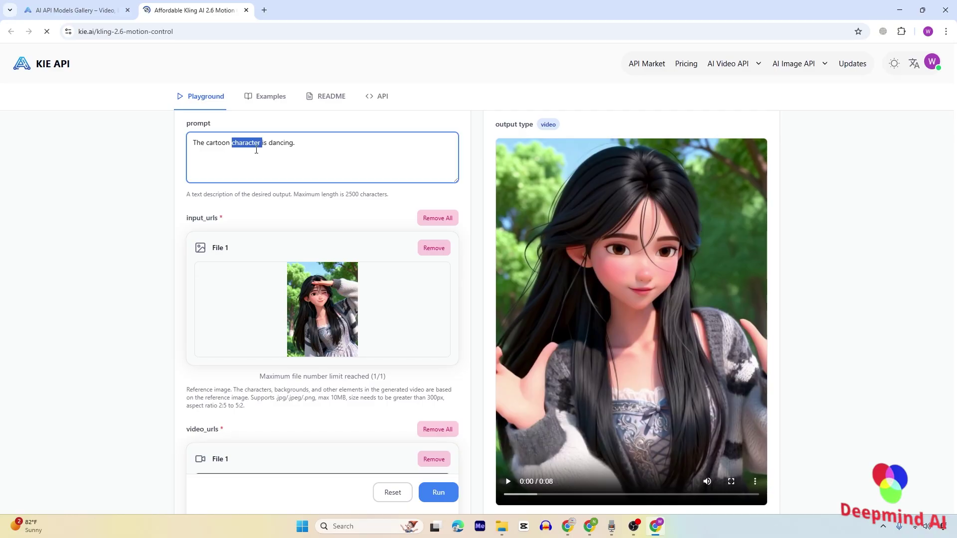
key("BackSpace")
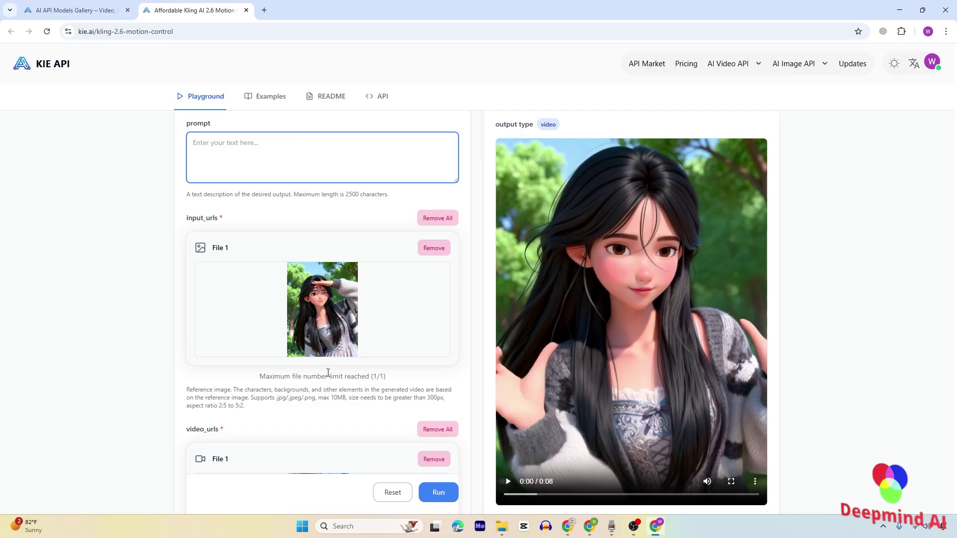
left_click(434, 248)
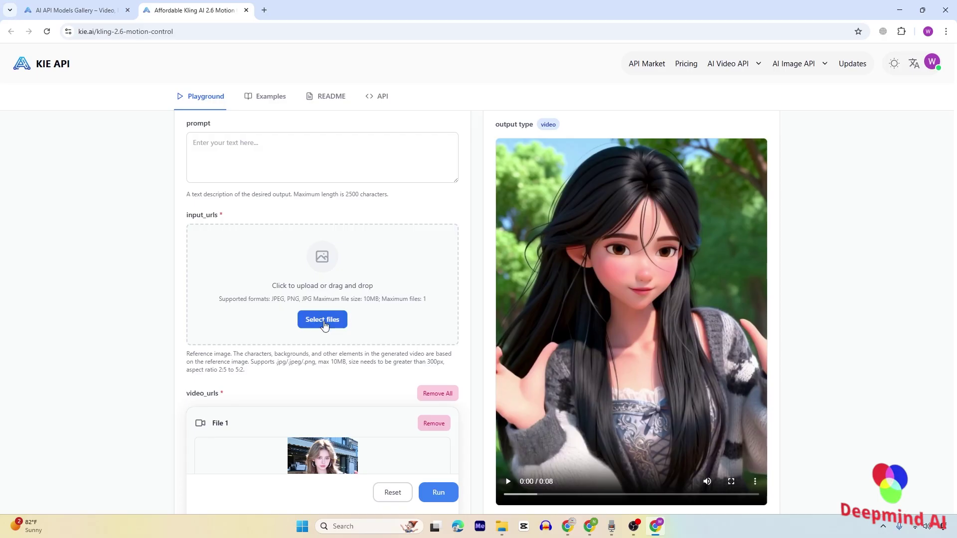
Replace the sample reference video with the downloaded Pinterest video
scroll(334, 314, "down", 4)
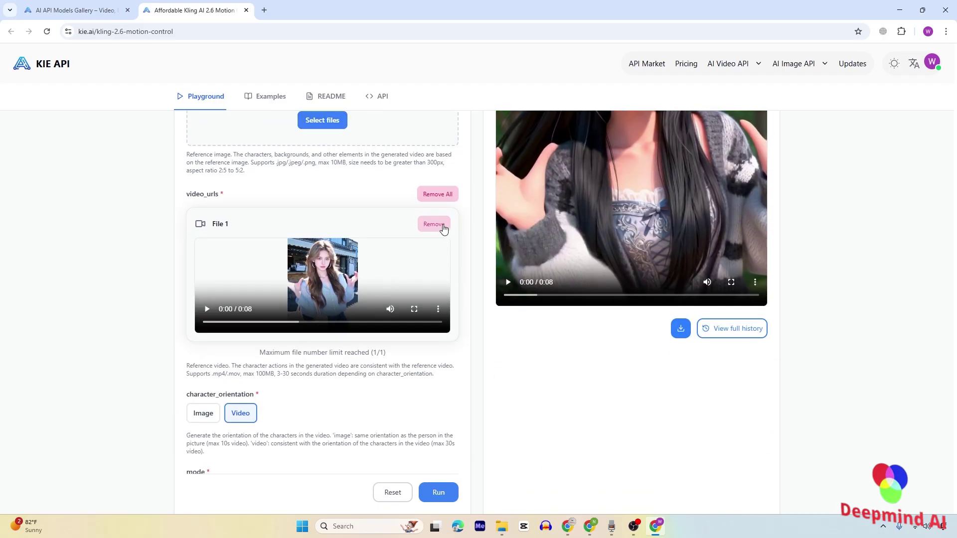
left_click(444, 229)
left_click(333, 308)
double_click(649, 288)
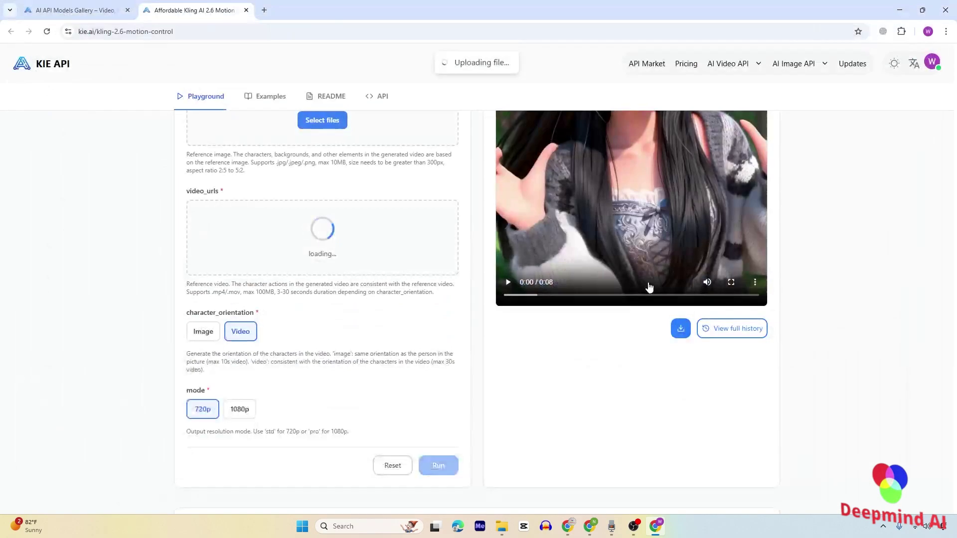
Upload Image_1_optimized_10000 from the Downloads folder as the reference image
scroll(326, 326, "up", 4)
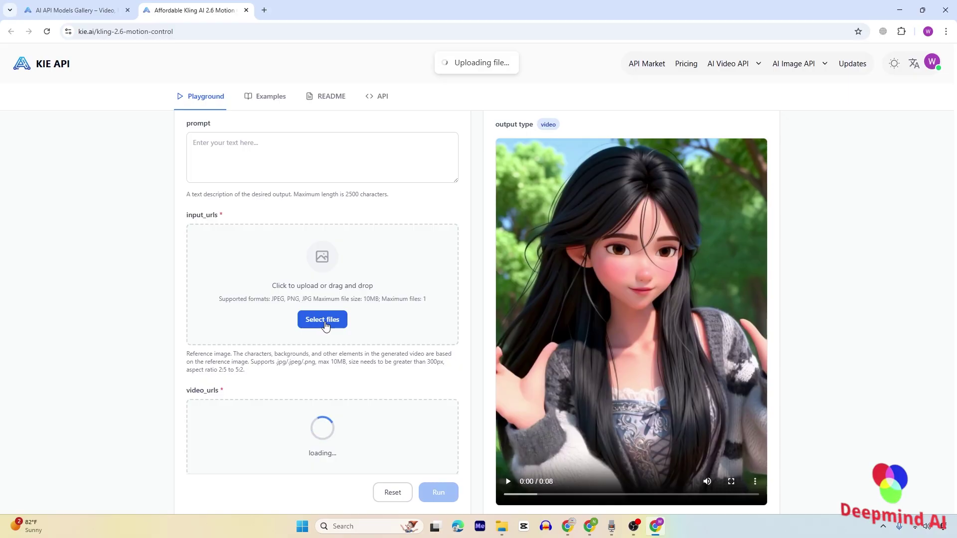
left_click(322, 320)
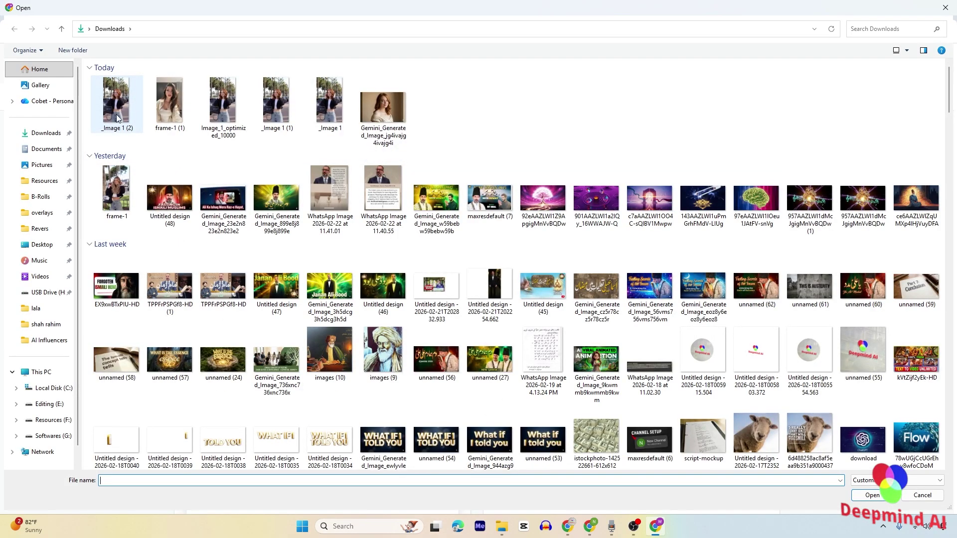
double_click(235, 112)
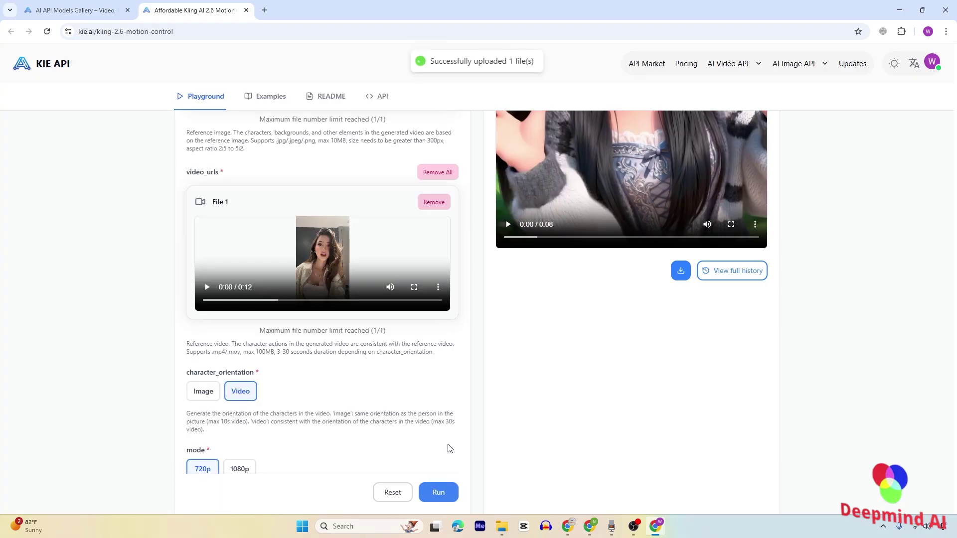
Run the motion-control generation in 720p mode with the character orientation set to Video
scroll(396, 367, "down", 3)
scroll(398, 367, "down", 5)
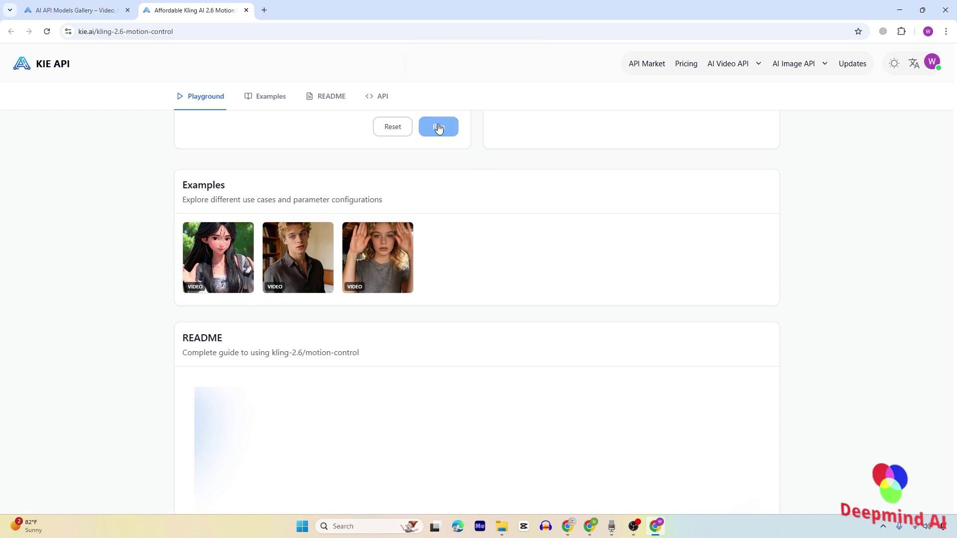
scroll(439, 128, "up", 5)
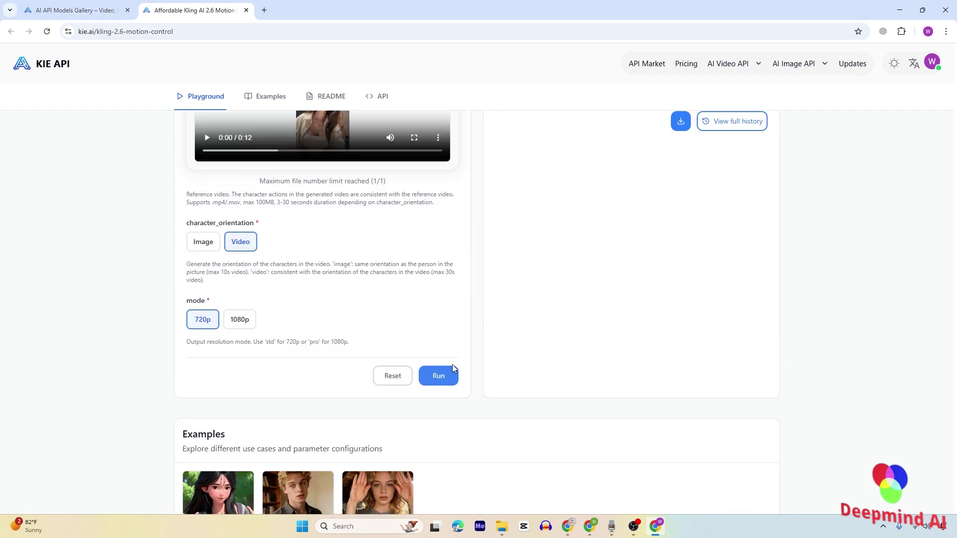
scroll(547, 272, "down", 1)
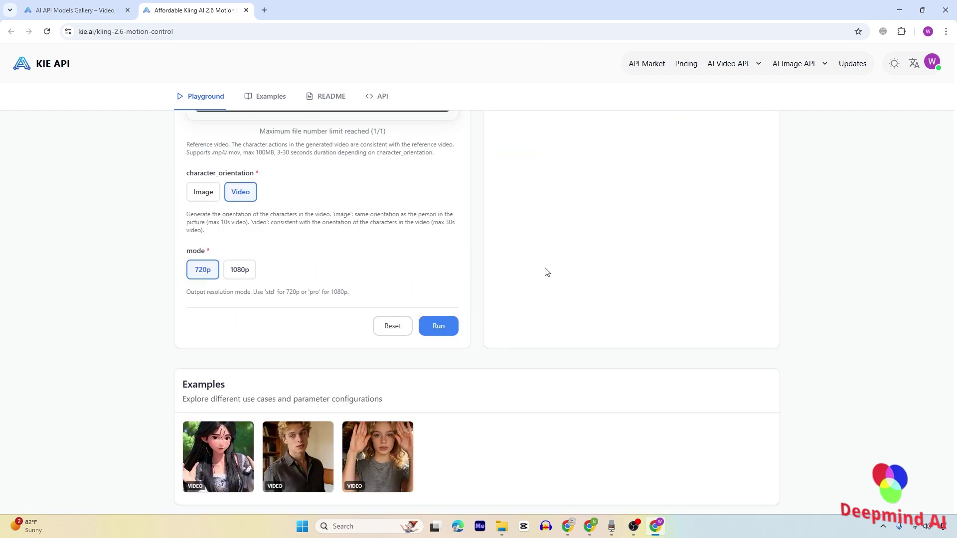
left_click(440, 328)
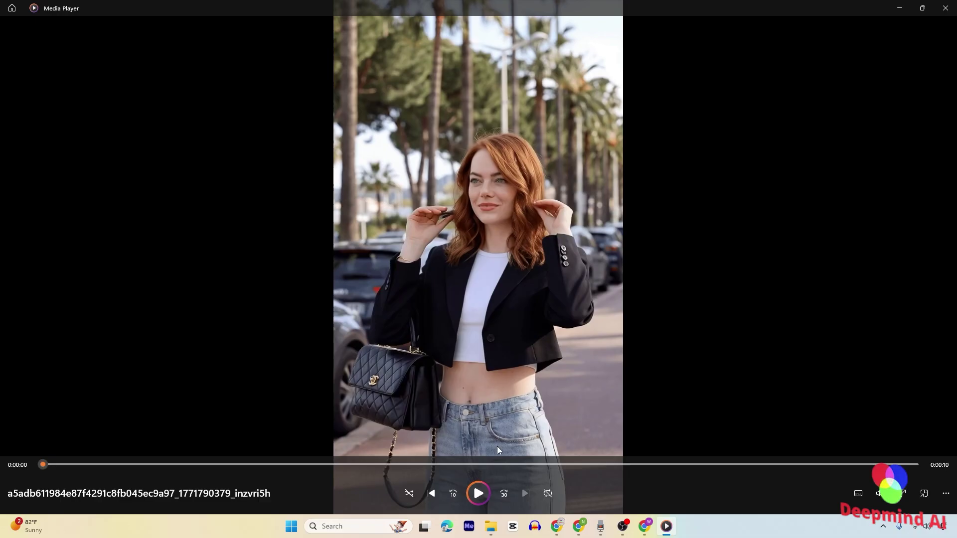
Play the restyled character's motion-control video in Media Player
left_click(474, 496)
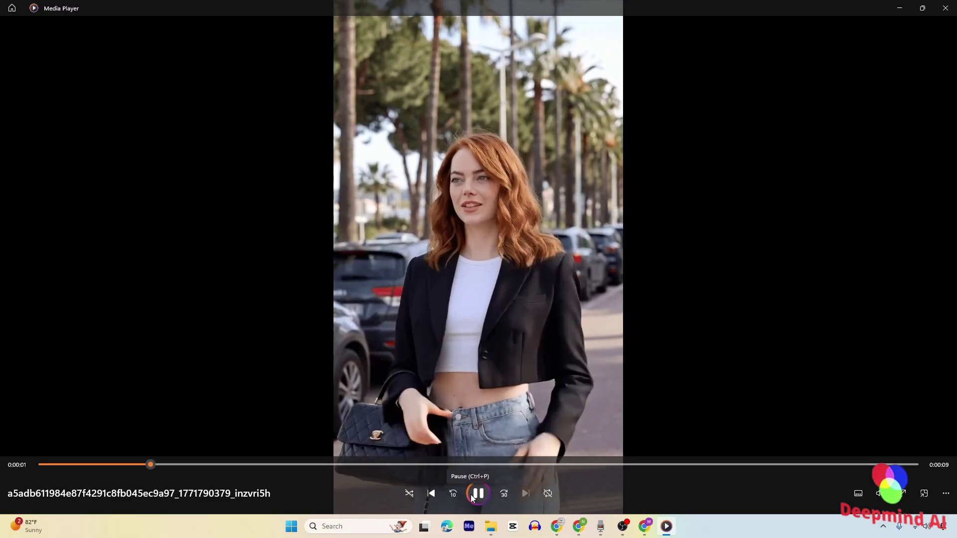